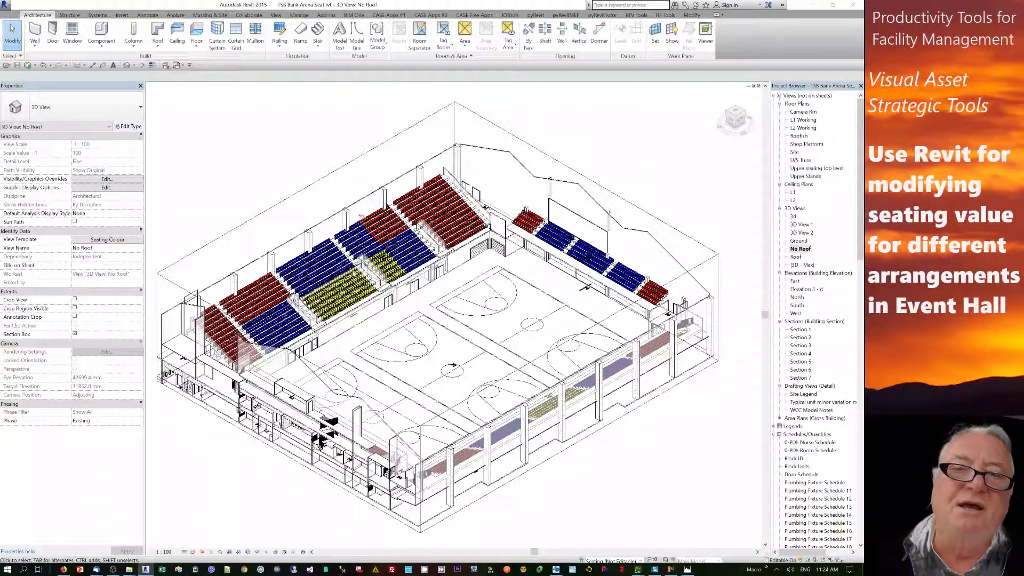
Step: Switch the 3D view to a top view and inspect the chair data of seat E-F43 in the yellow block
scroll(344, 301, "up", 10)
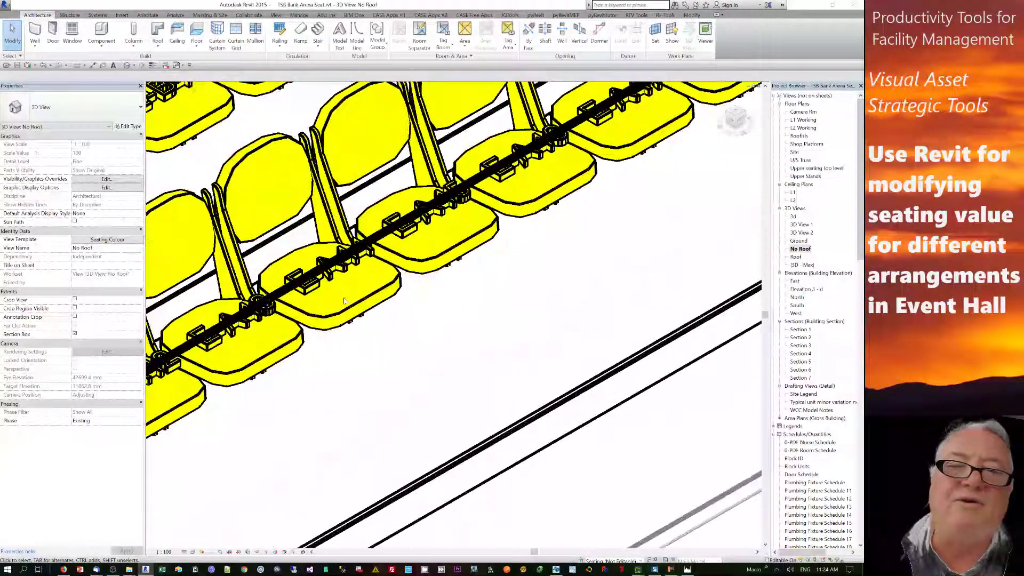
scroll(389, 294, "down", 3)
middle_click_drag(418, 288, 436, 370, "shift")
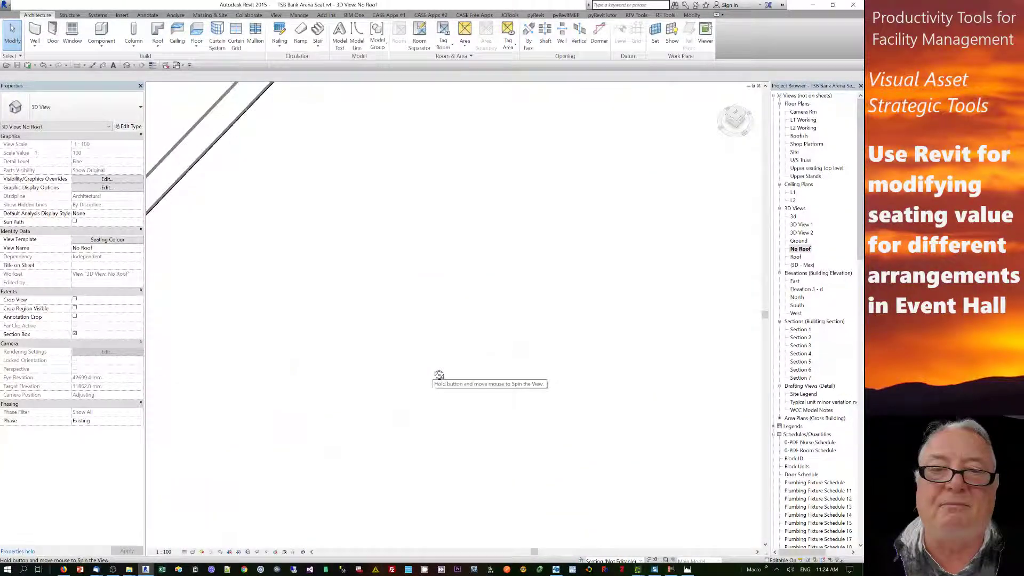
left_click(738, 113)
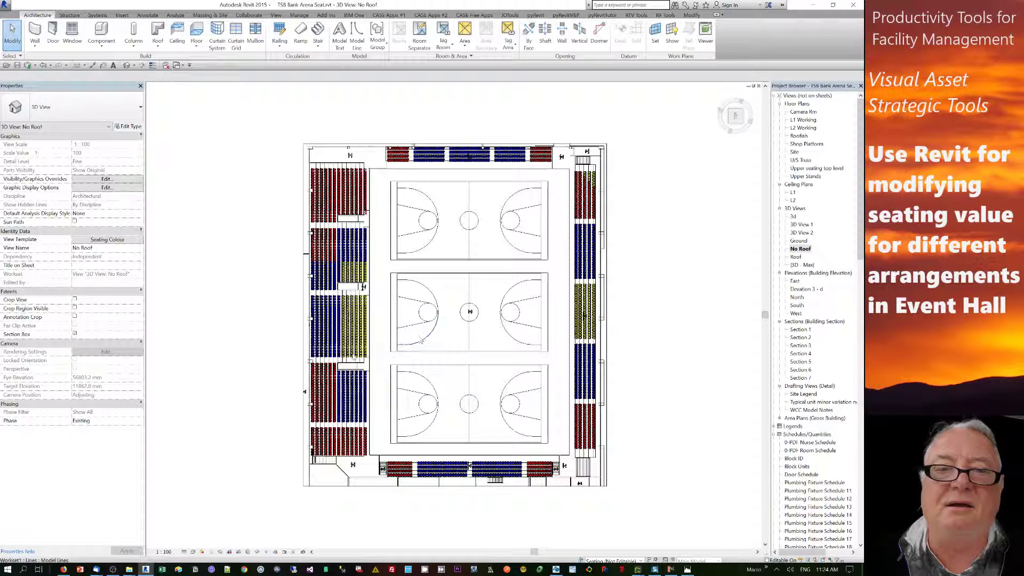
scroll(346, 279, "up", 8)
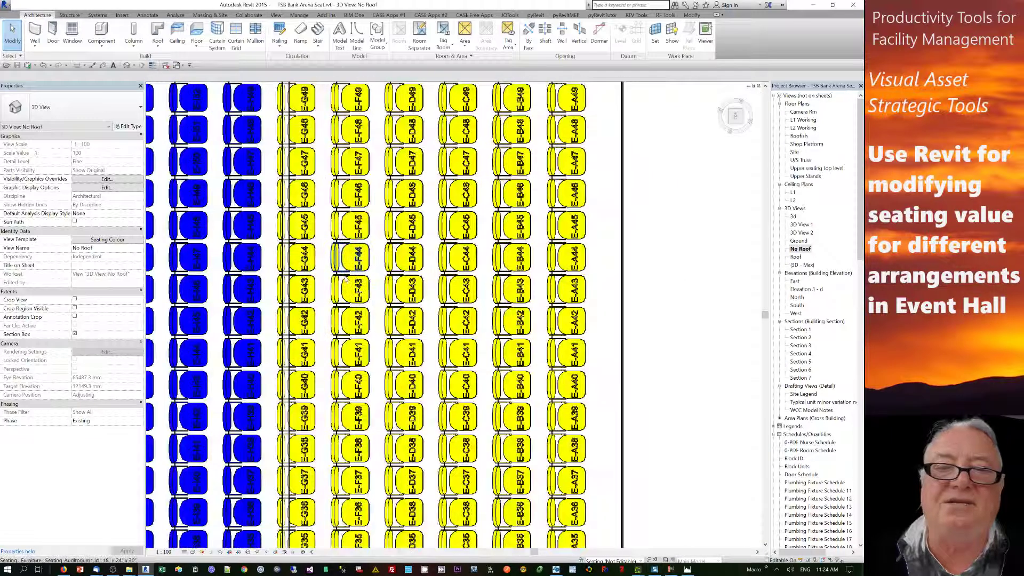
left_click(358, 296)
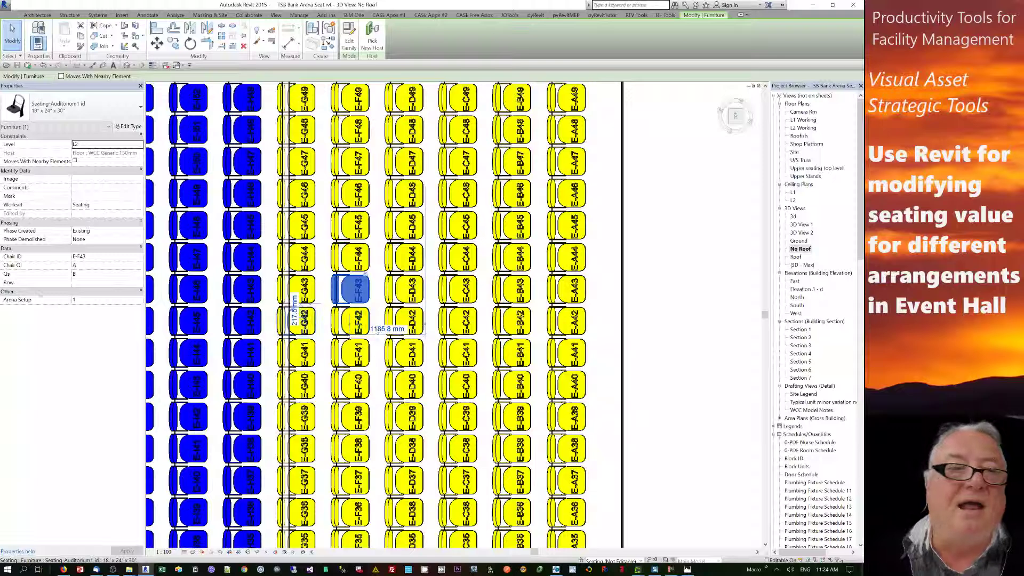
left_click(96, 266)
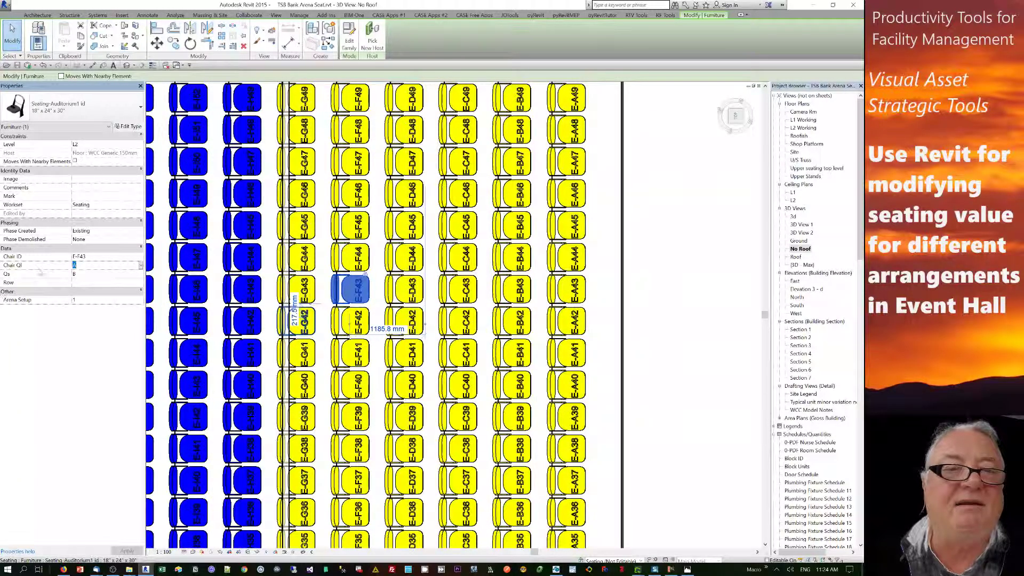
type("A")
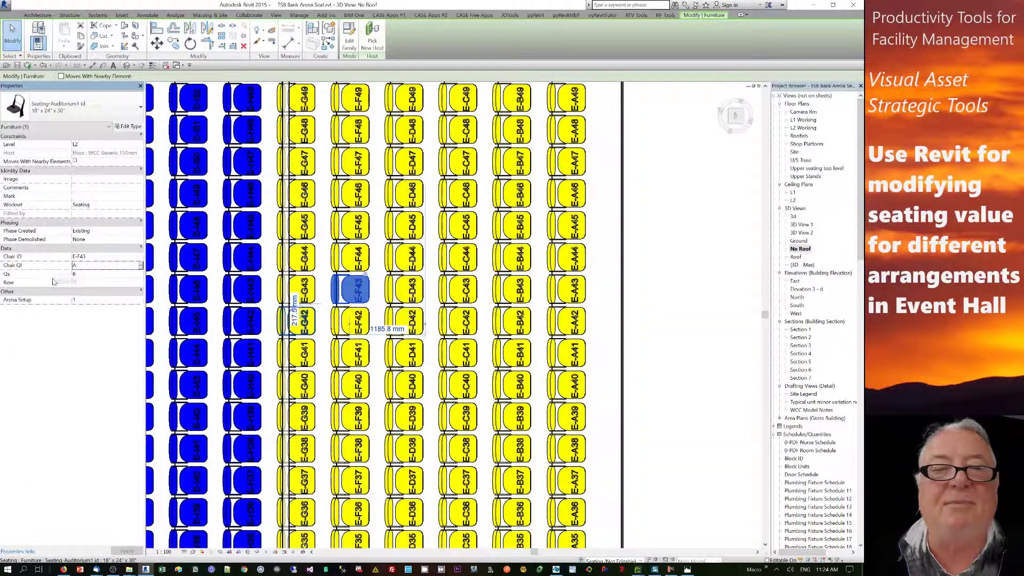
left_click(635, 313)
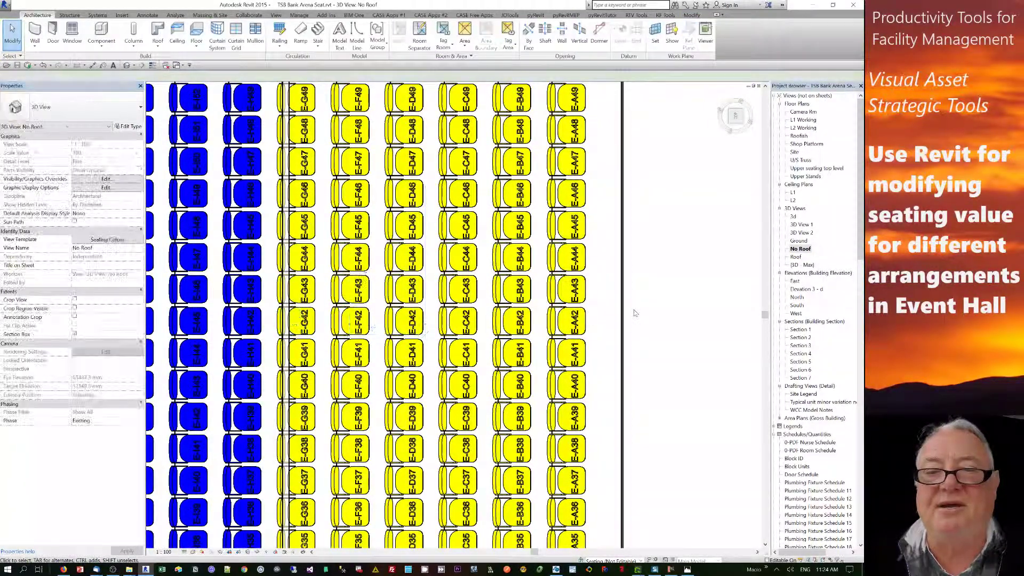
Step: Examine the colour-coded seating blocks around the courts from above and in an angled 3D view
scroll(635, 313, "down", 6)
middle_click_drag(657, 351, 456, 326)
scroll(464, 282, "up", 2)
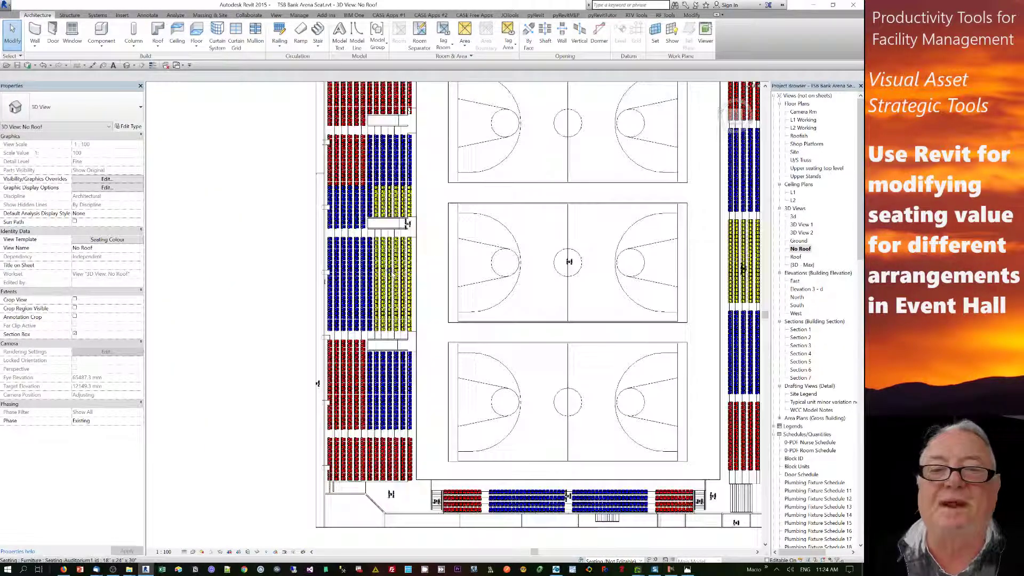
middle_click_drag(547, 302, 526, 299)
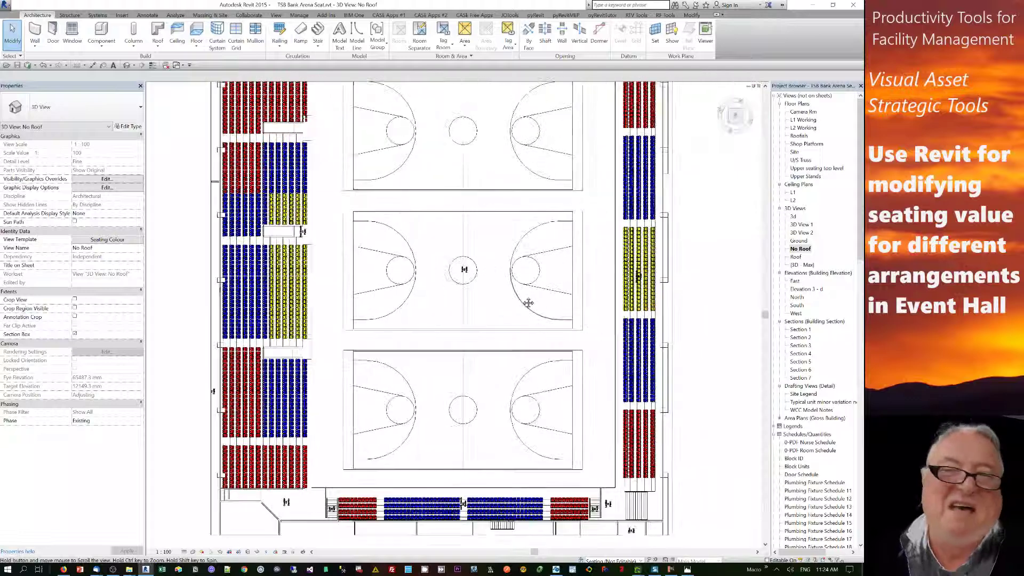
scroll(526, 300, "down", 1)
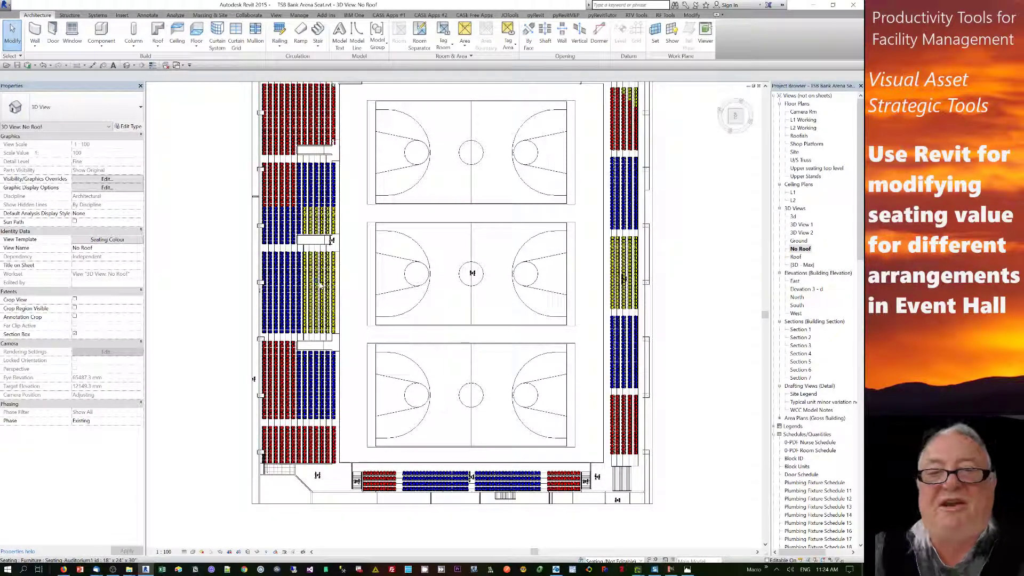
scroll(472, 273, "down", 3)
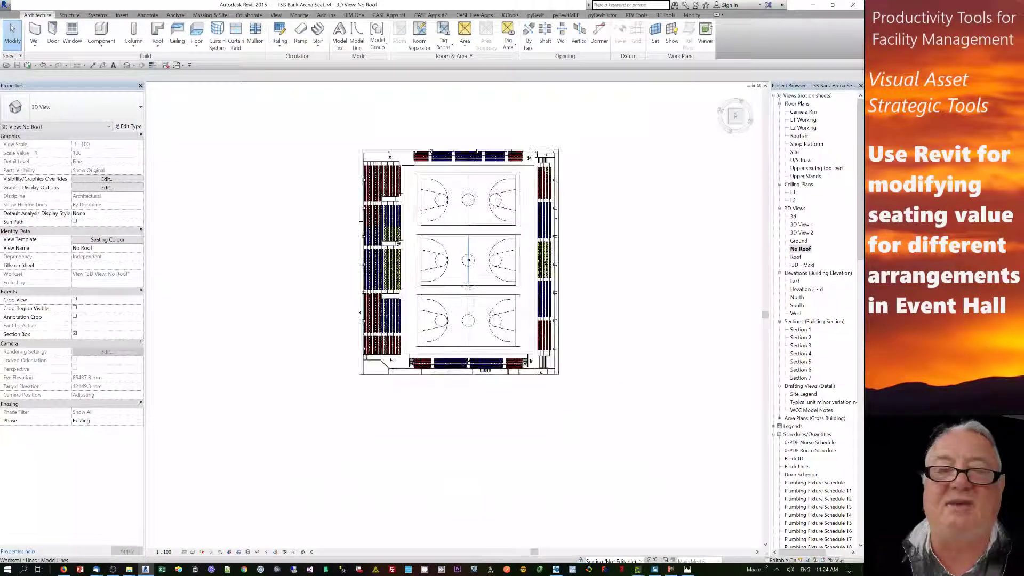
middle_click_drag(499, 293, 490, 267, "shift")
middle_click_drag(446, 175, 416, 224, "shift")
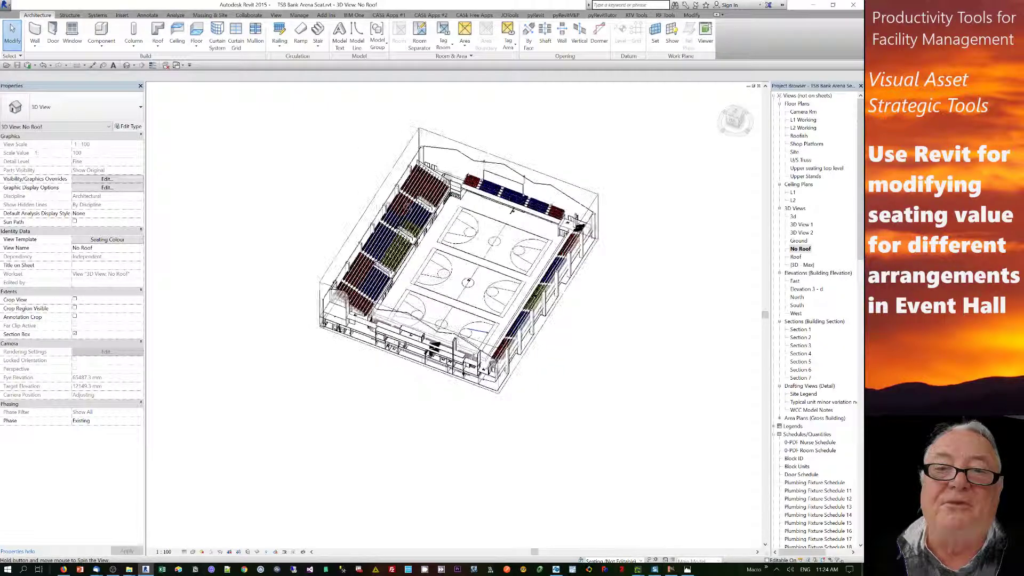
scroll(447, 198, "up", 5)
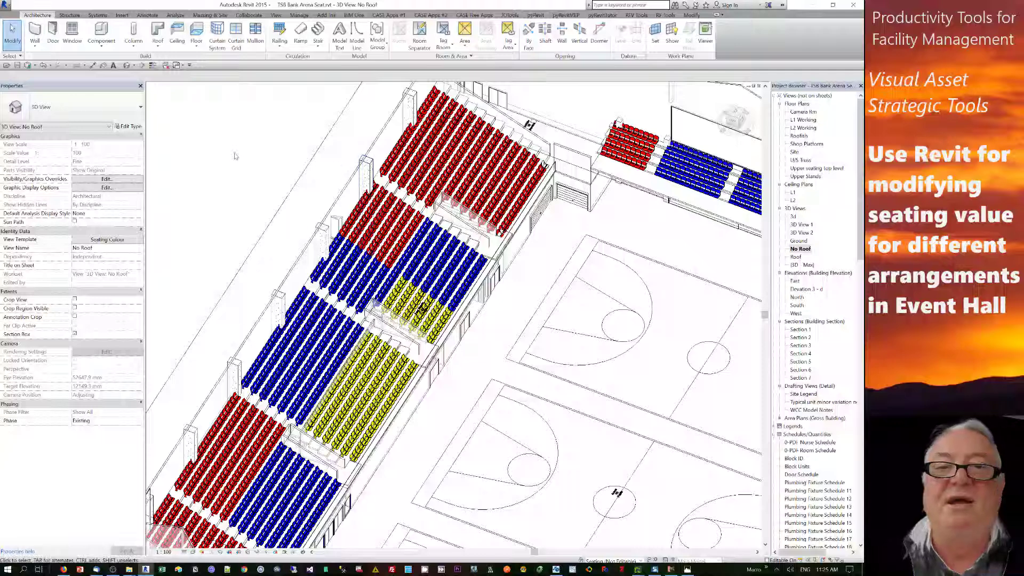
scroll(422, 308, "down", 5)
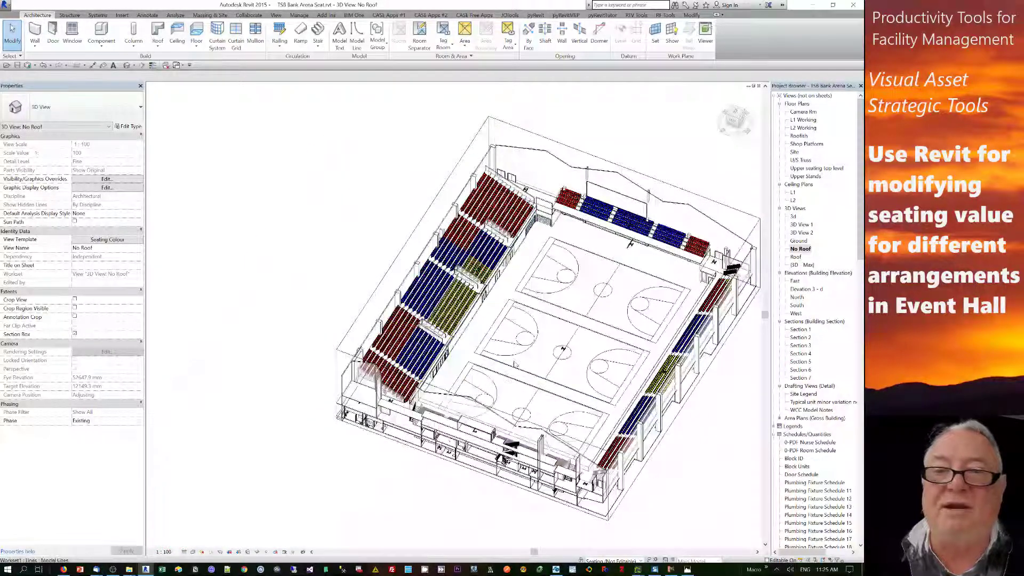
scroll(481, 204, "up", 5)
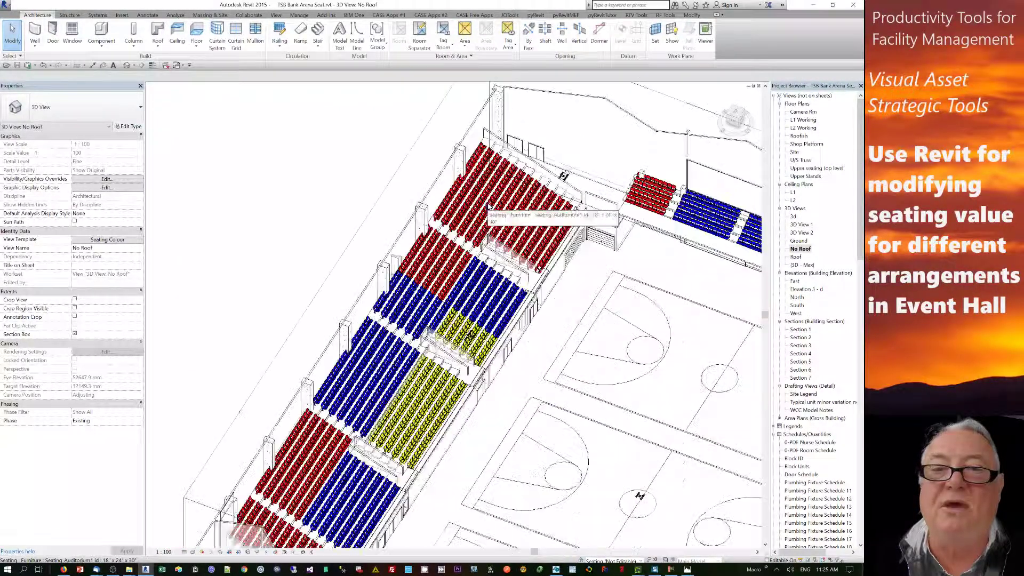
Step: Temporarily isolate the seating in the 3D view and show it from the top
left_click(444, 202)
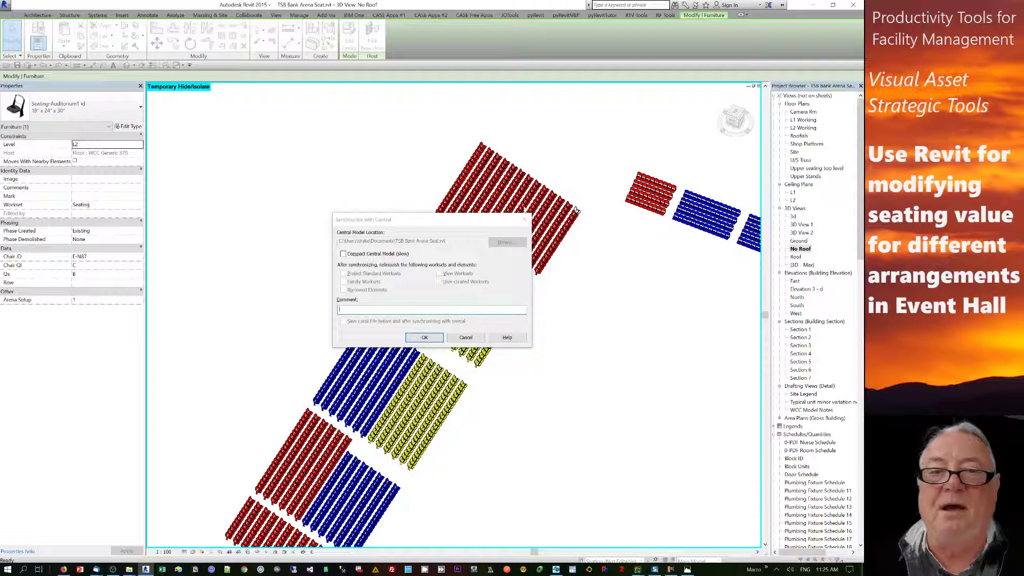
left_click_drag(748, 121, 720, 122)
left_click(274, 143)
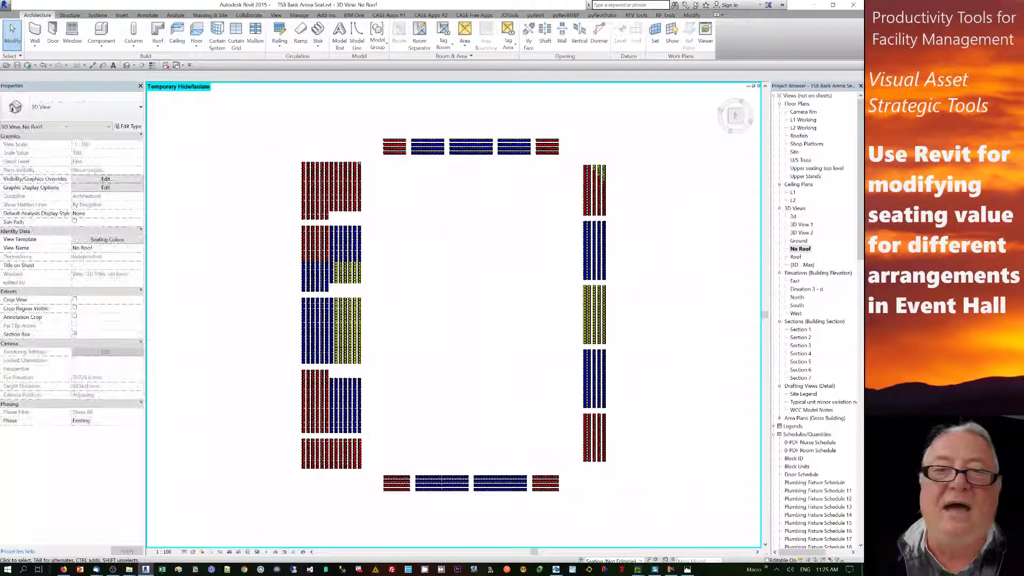
Step: Compare the chair data of a seat in the second west block with one in the northwest block
left_click(306, 249)
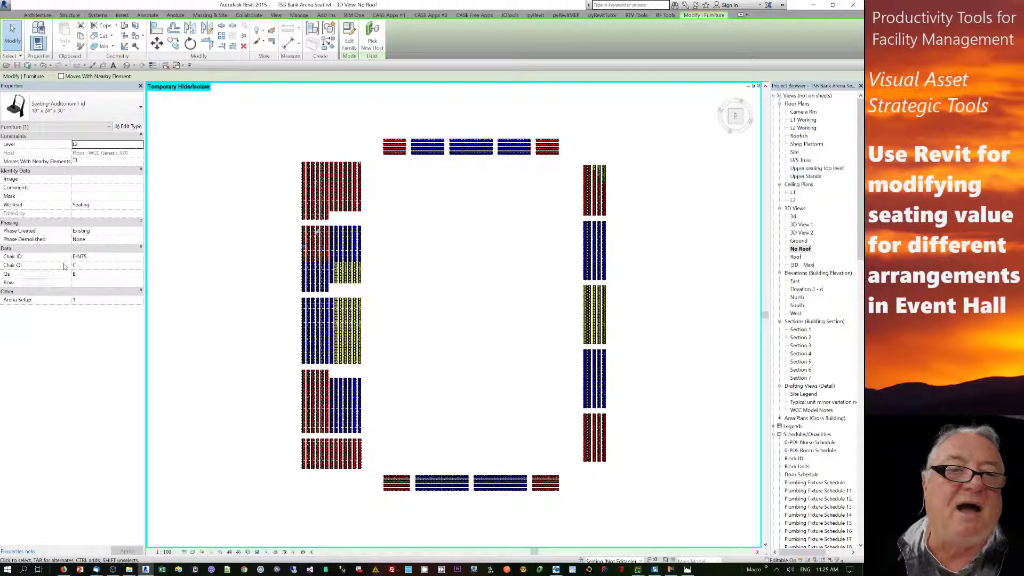
left_click(337, 183)
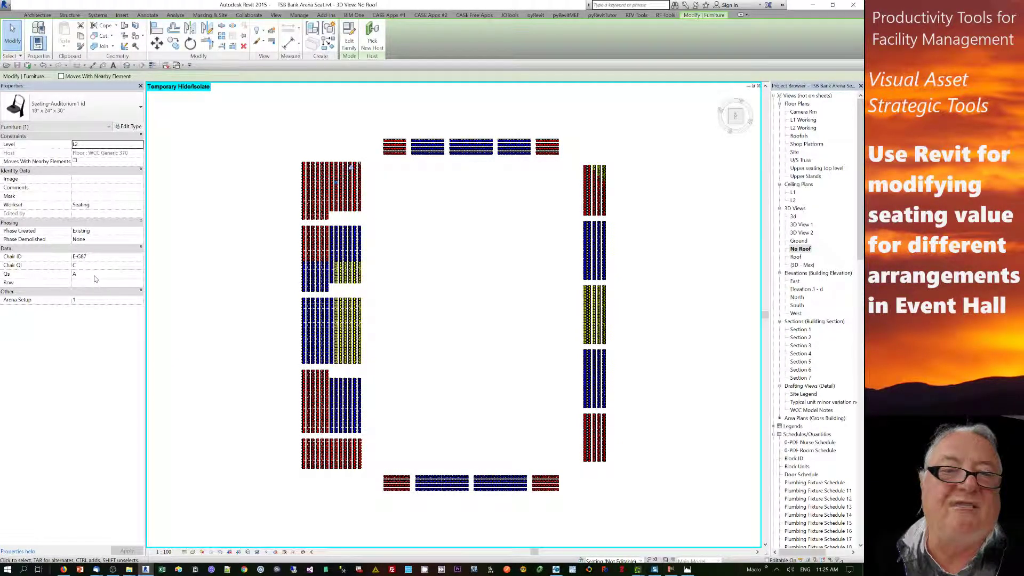
left_click(203, 271)
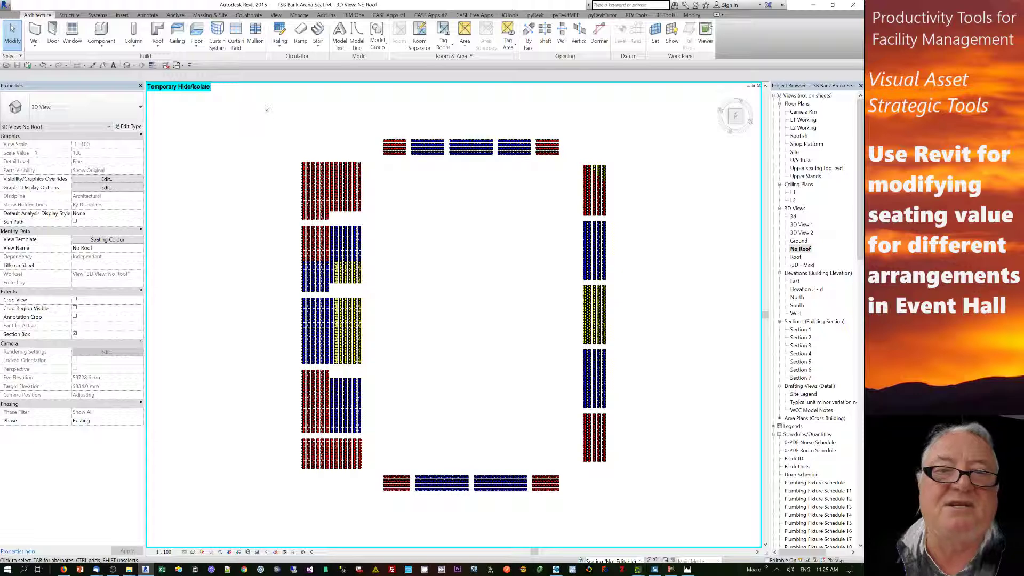
Step: Set Arena Setup to 2 for all the isolated seats around the arena
left_click_drag(267, 117, 687, 533)
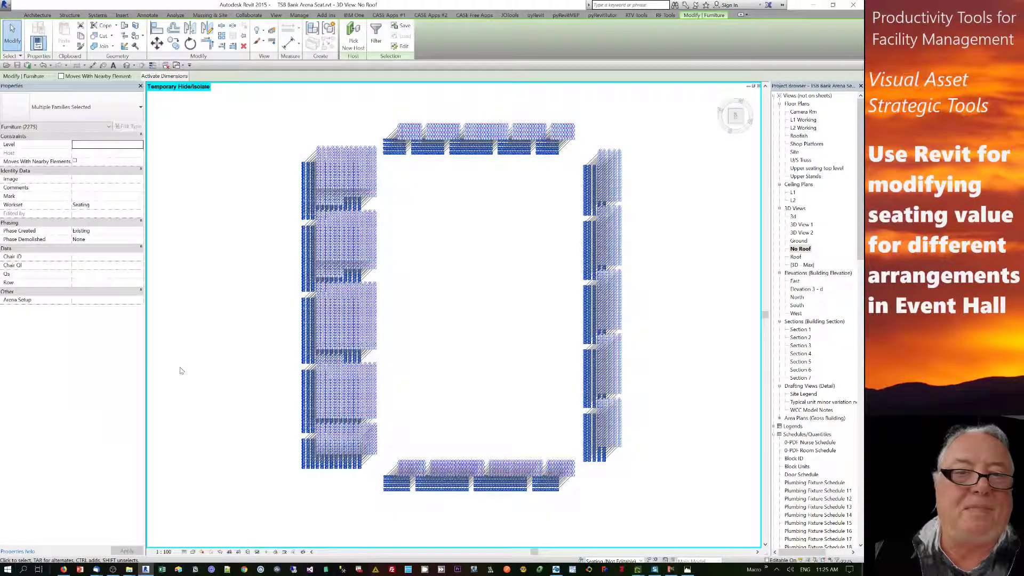
left_click(85, 300)
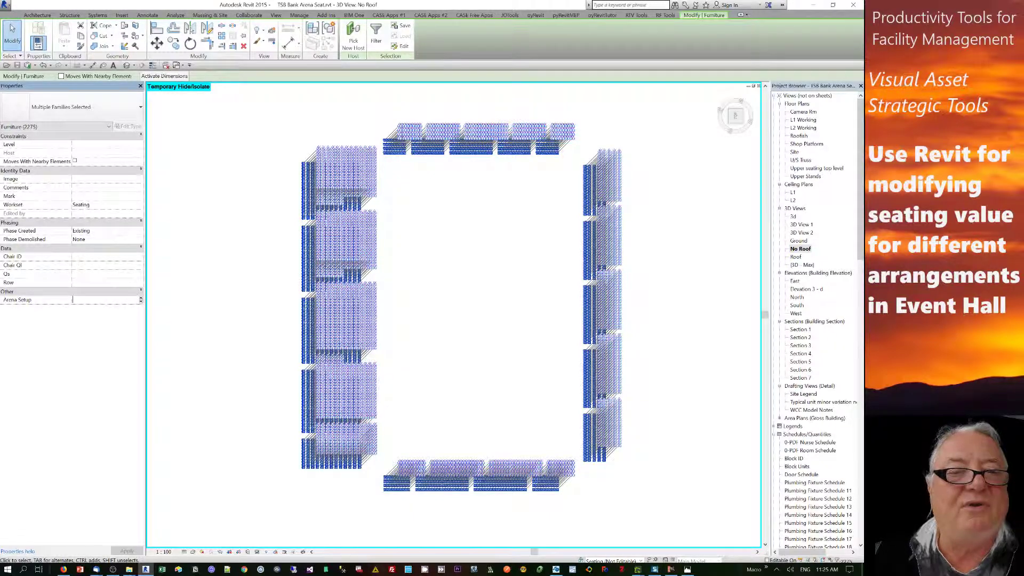
left_click(142, 300)
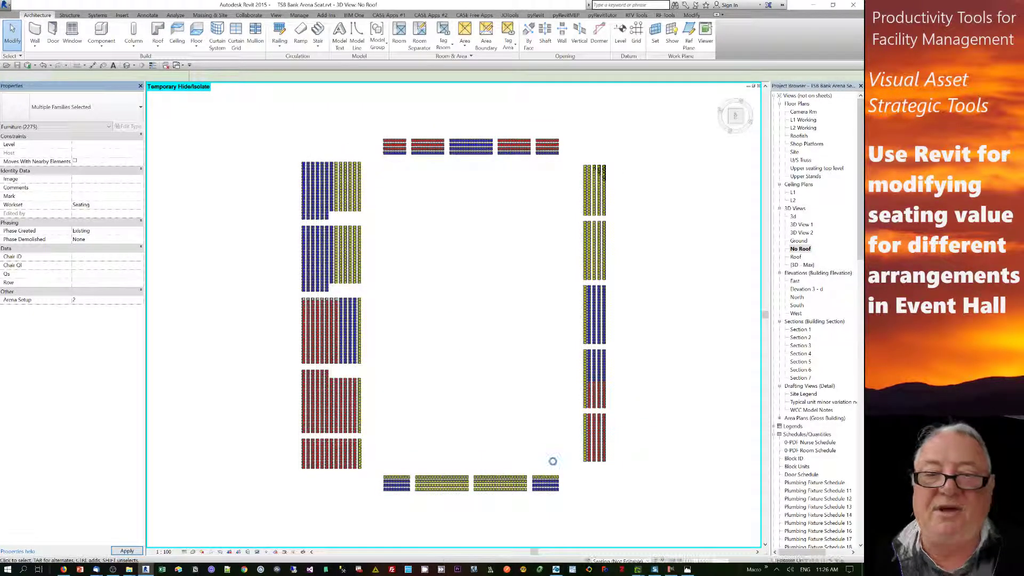
left_click(564, 465)
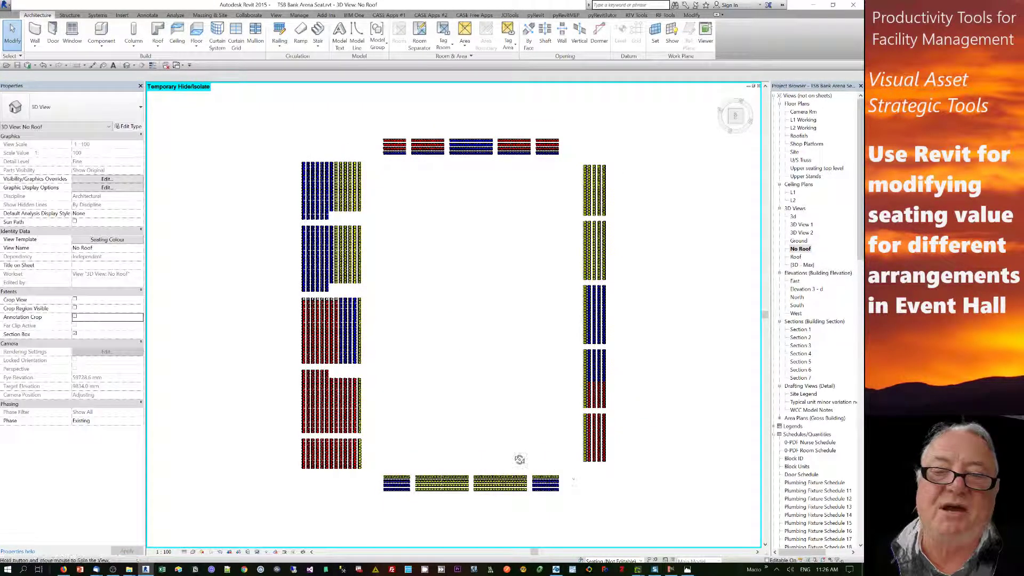
Step: Restore the temporarily hidden building elements and check the chair data of a red seat in the upper row
middle_click_drag(519, 459, 365, 320, "shift")
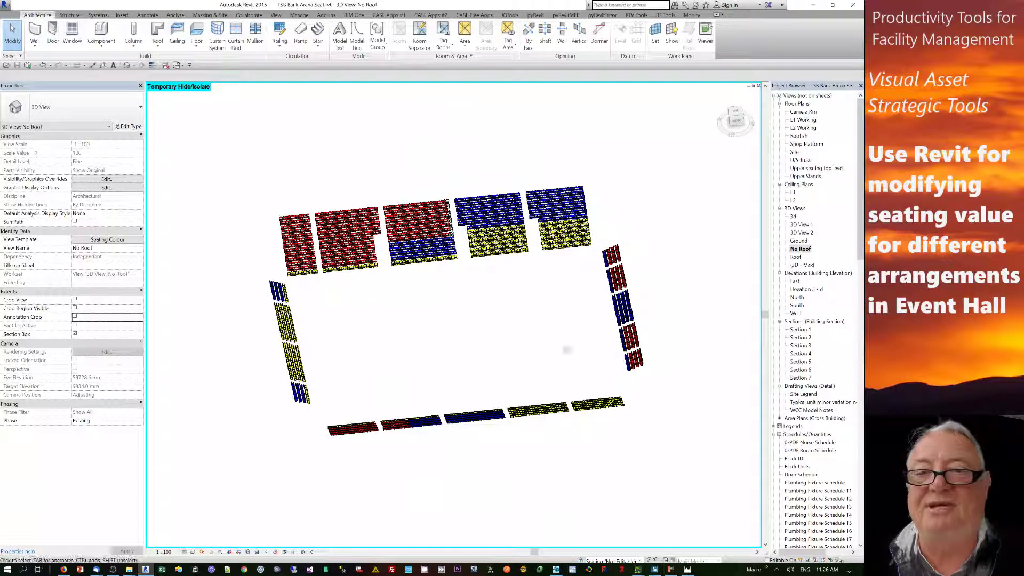
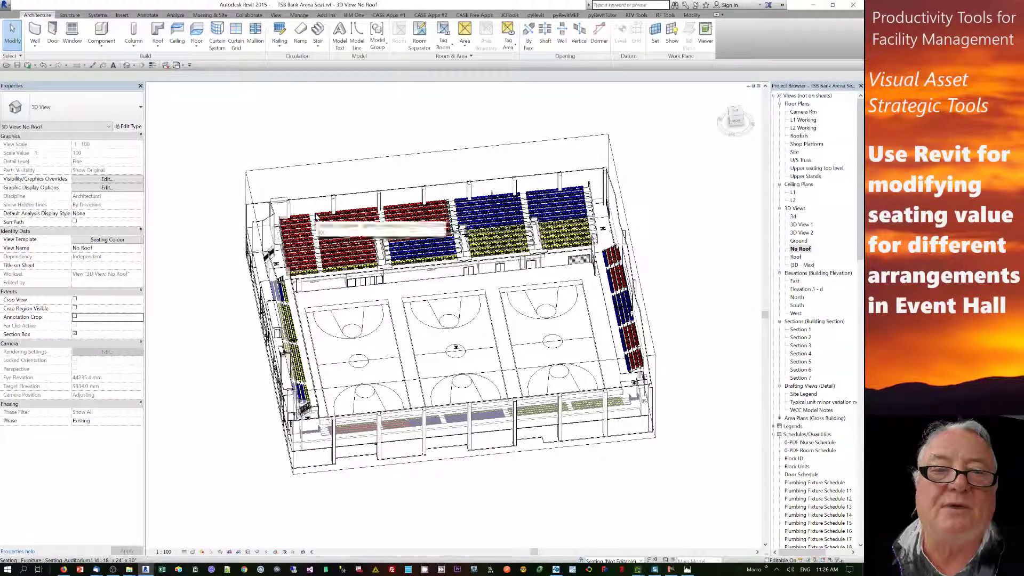
left_click(315, 216)
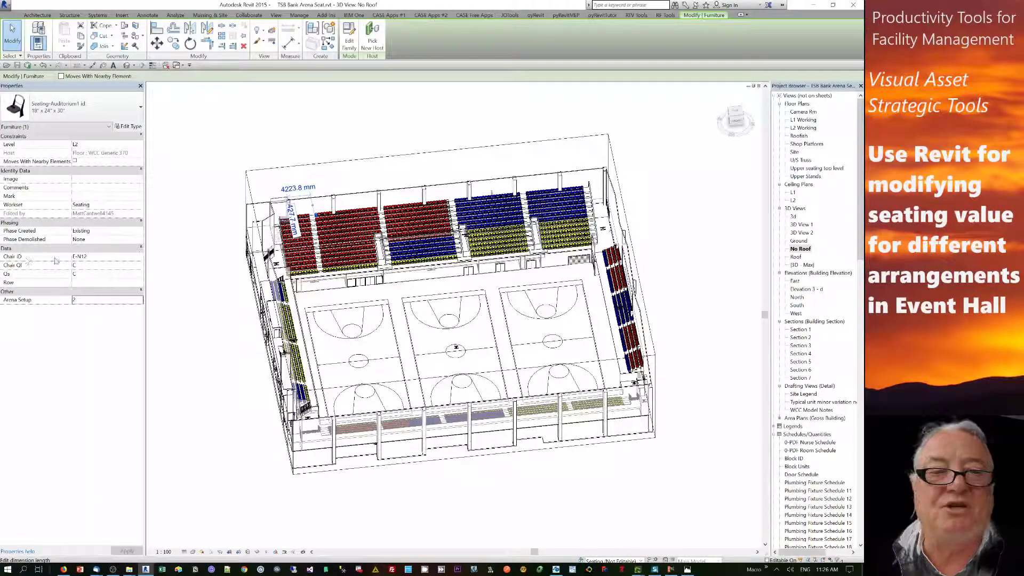
mouse_move(73, 303)
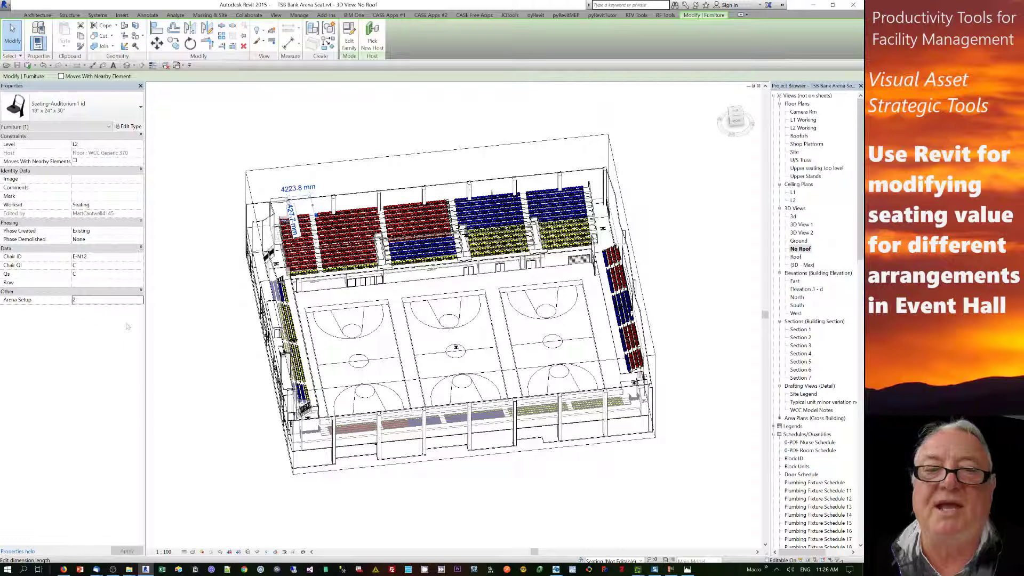
left_click(166, 335)
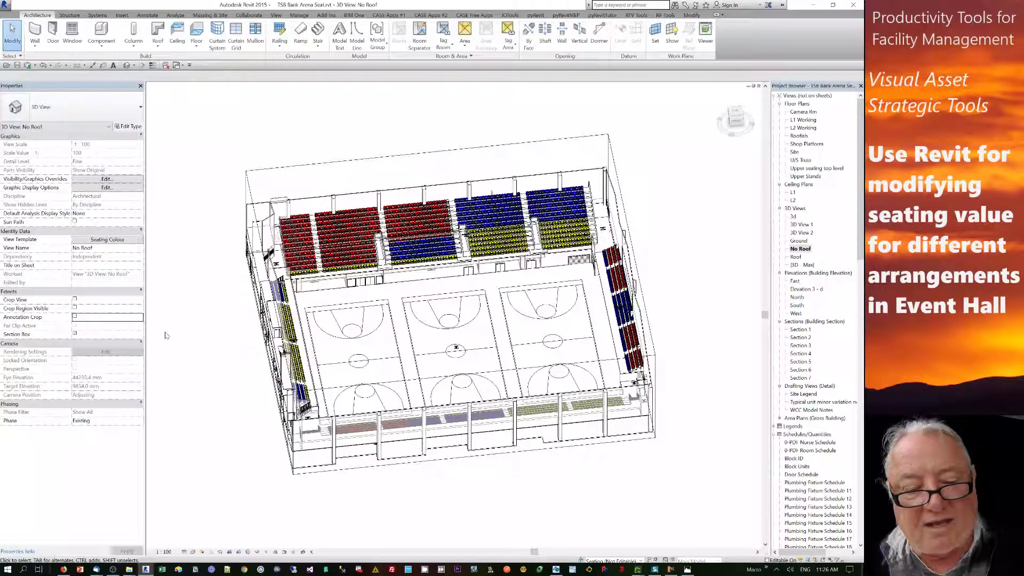
Step: Open the filter definitions from the view's Visibility/Graphic Overrides and examine the rules of the Chair Value-A filter
key("v")
key("g")
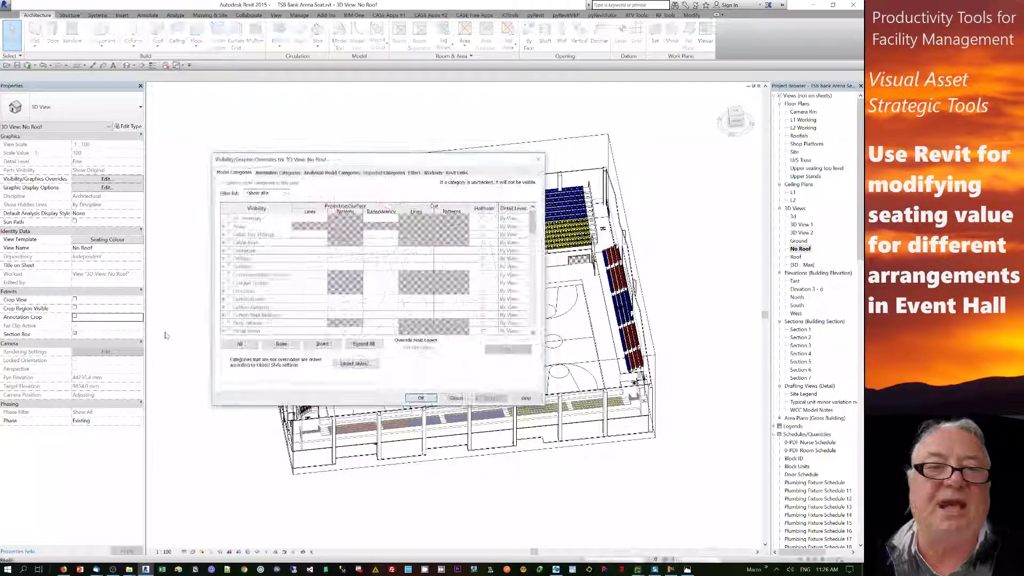
left_click(415, 174)
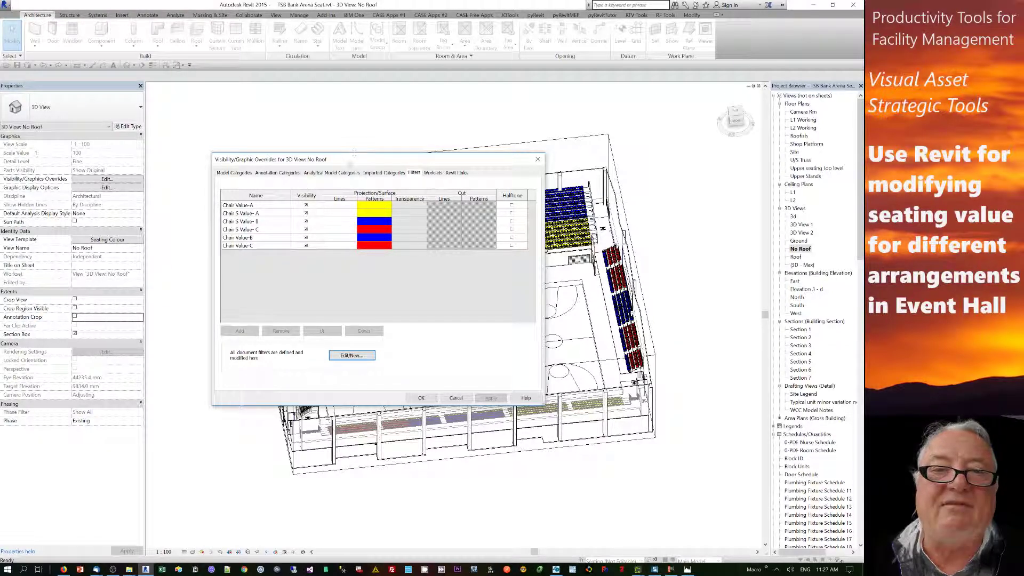
left_click_drag(352, 159, 382, 143)
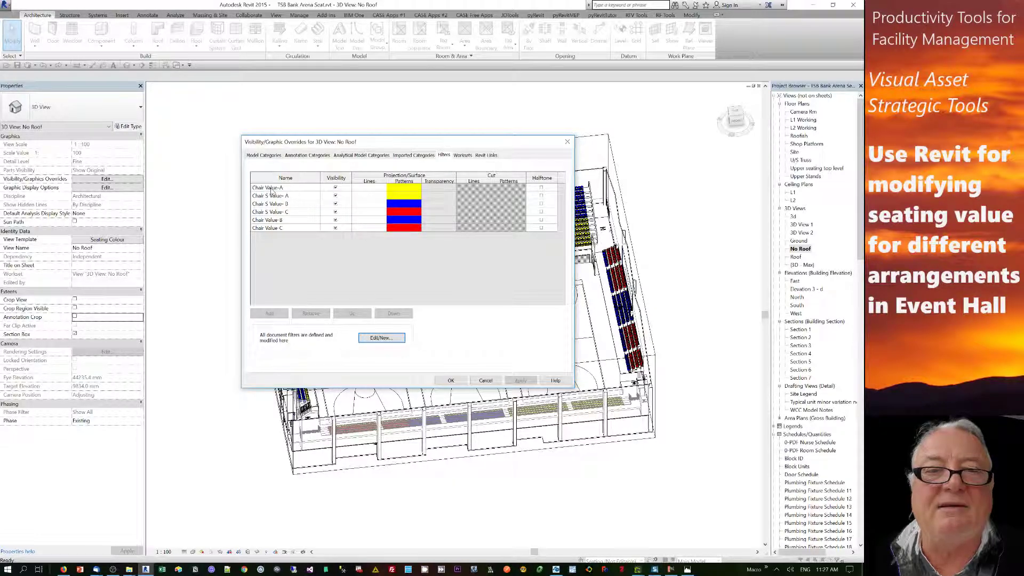
left_click(383, 336)
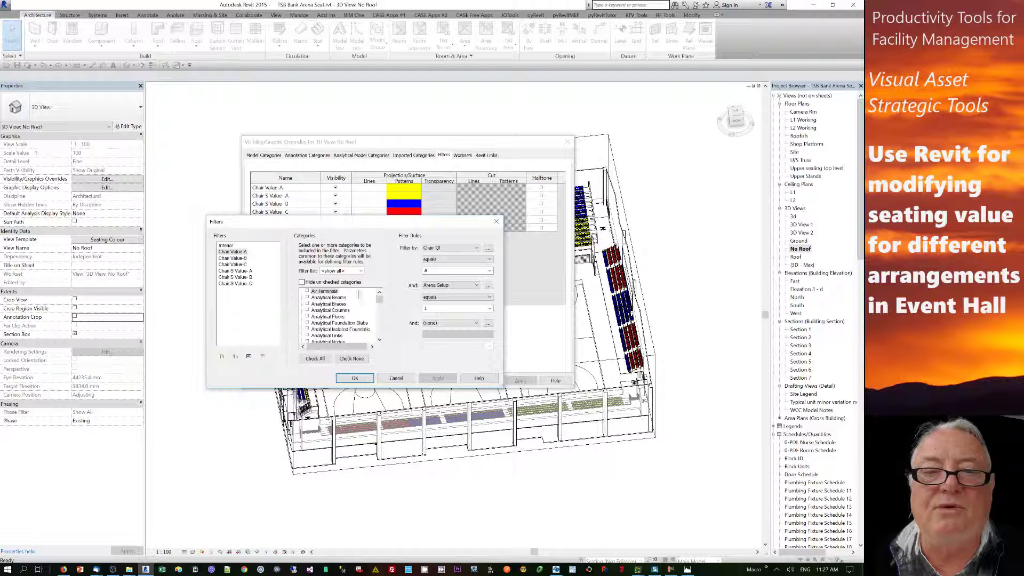
left_click(233, 252)
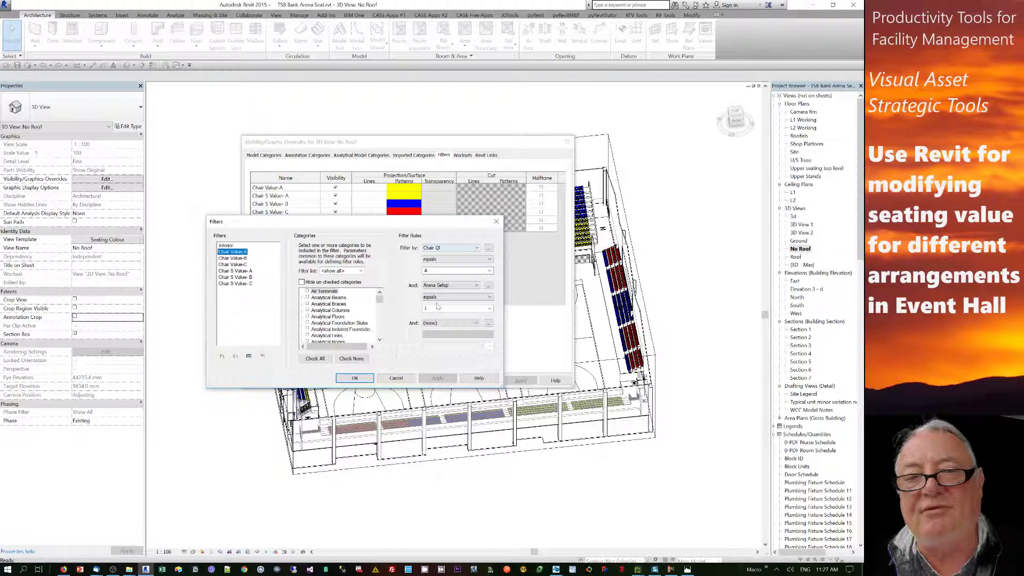
Step: Review the parameters available for the Chair Value-A filter rule and its Arena Setup value, and close the filter and visibility settings
left_click(443, 249)
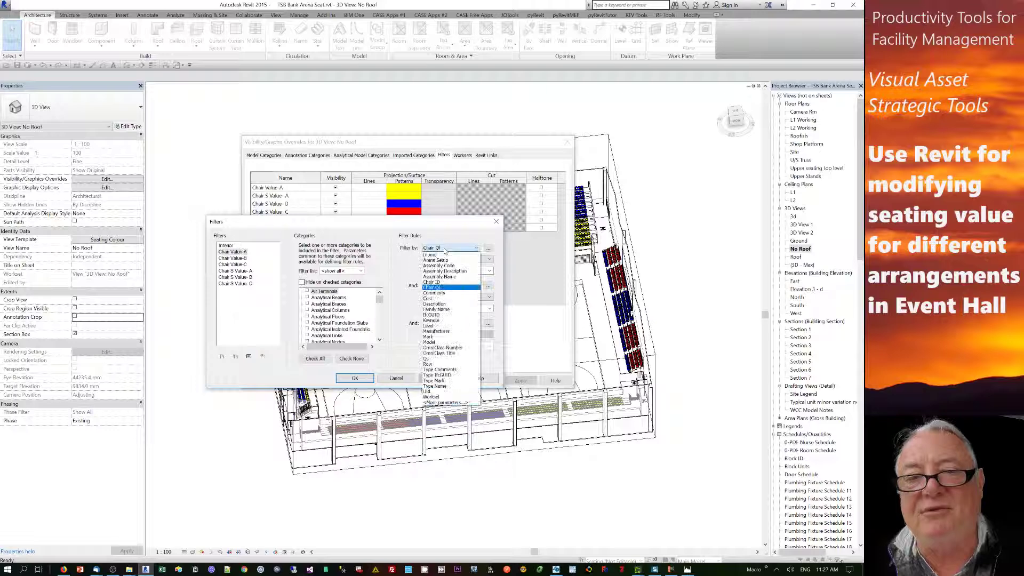
left_click(446, 249)
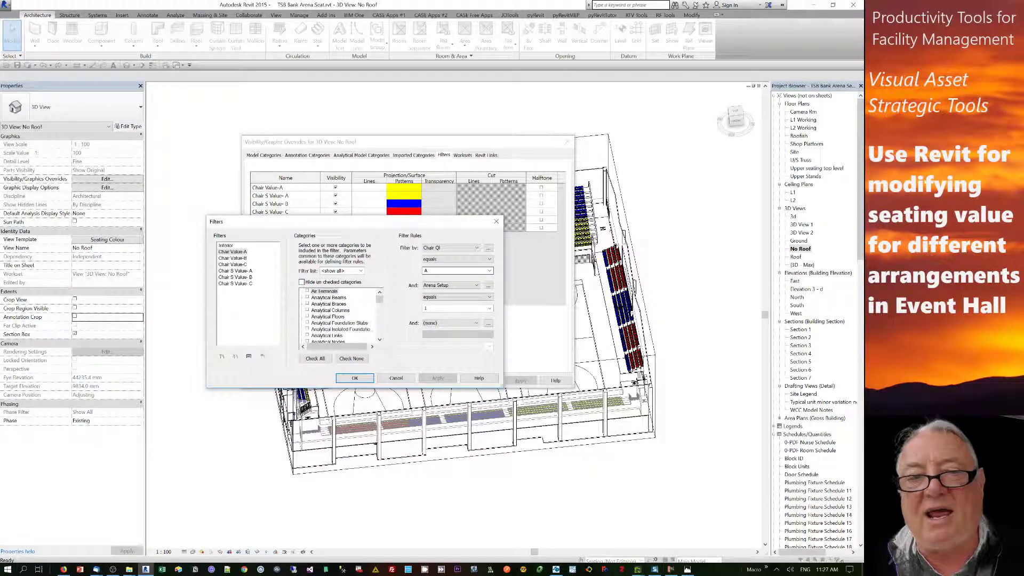
double_click(426, 309)
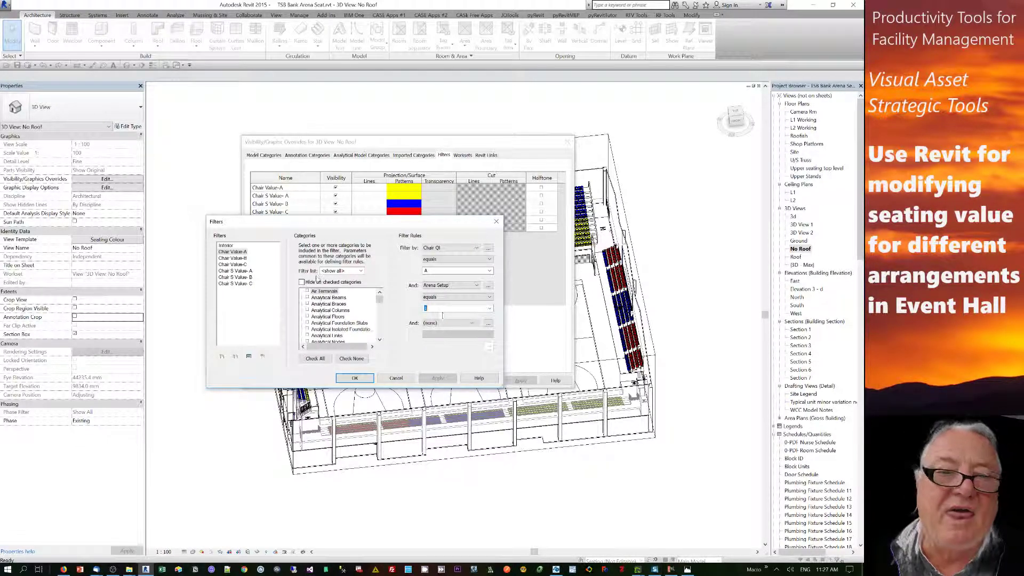
left_click(233, 252)
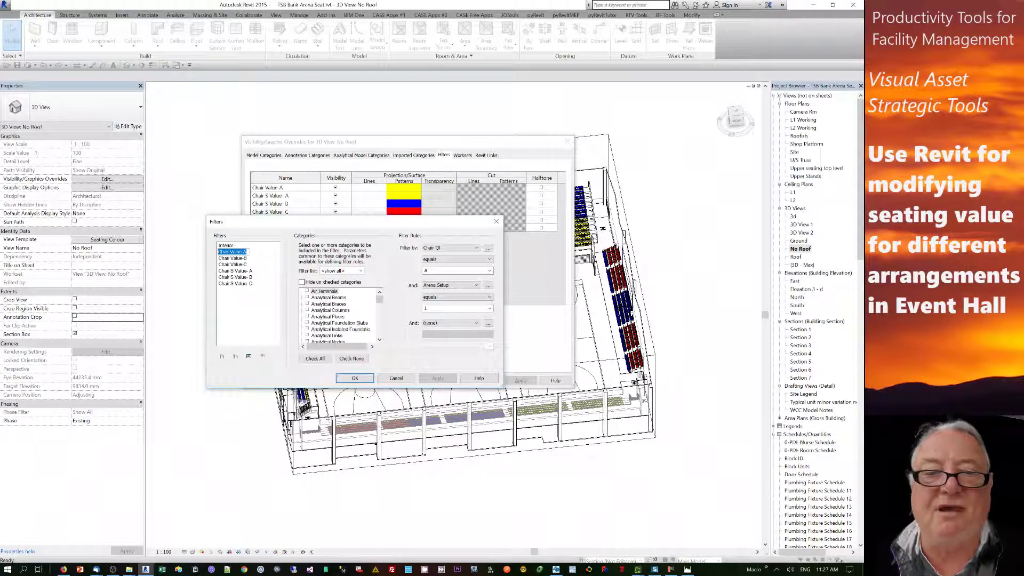
key("Return")
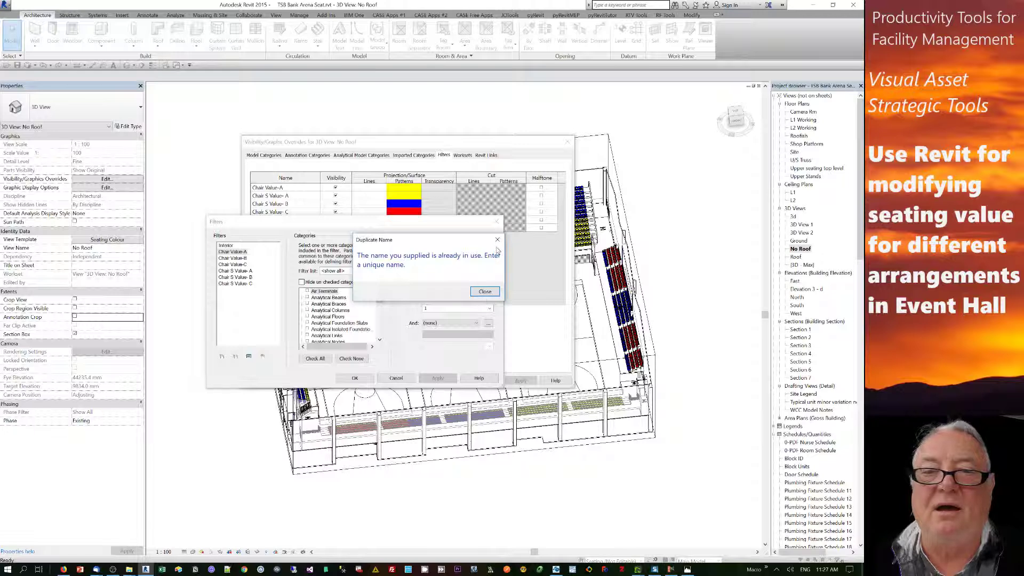
left_click(497, 240)
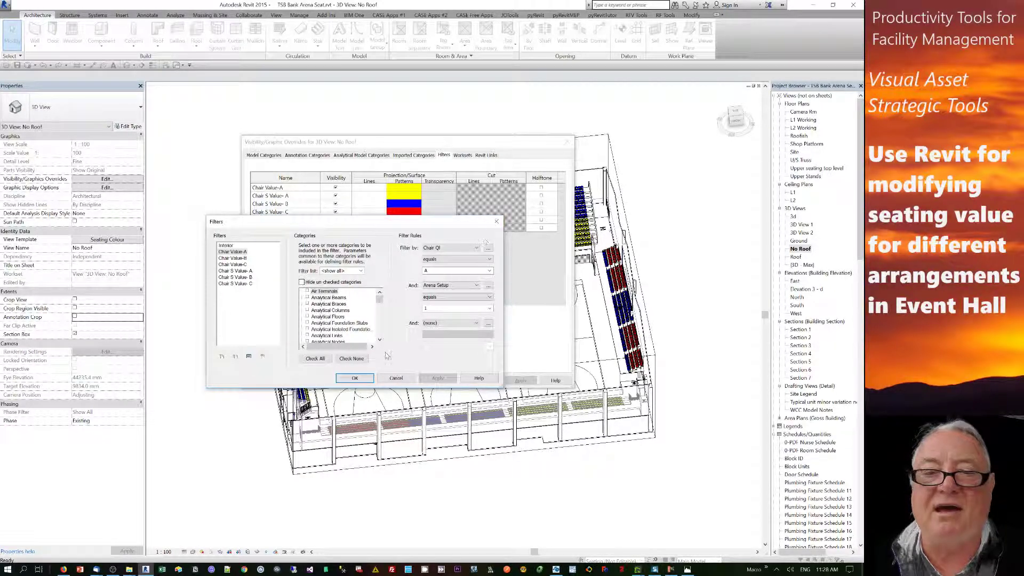
left_click(355, 378)
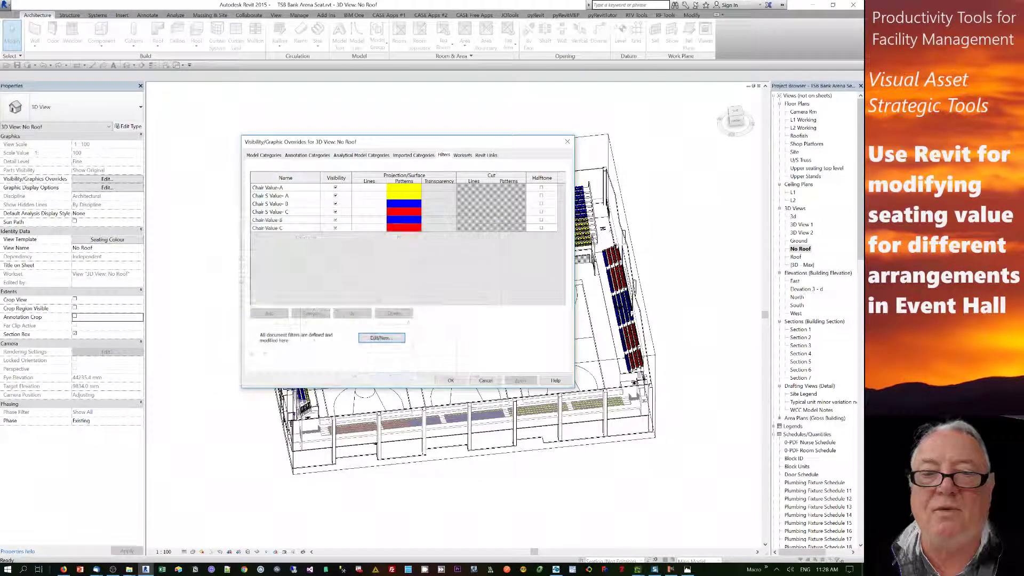
left_click(451, 380)
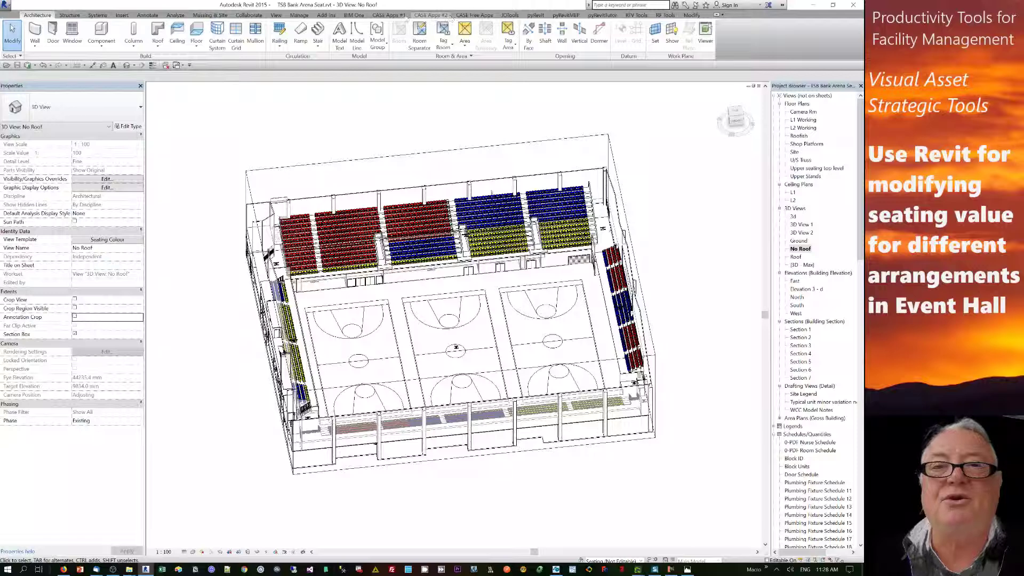
left_click(326, 15)
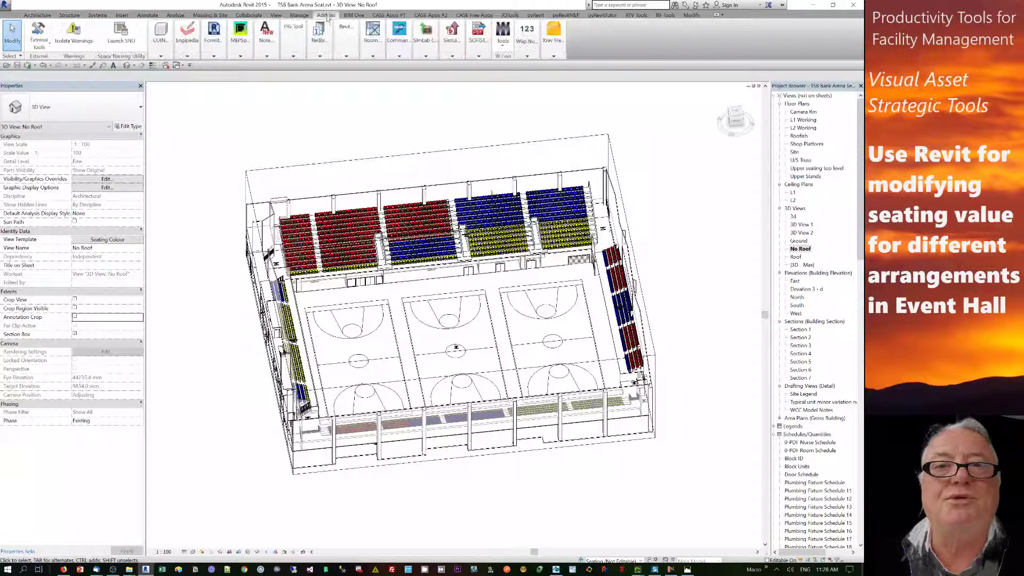
left_click(453, 56)
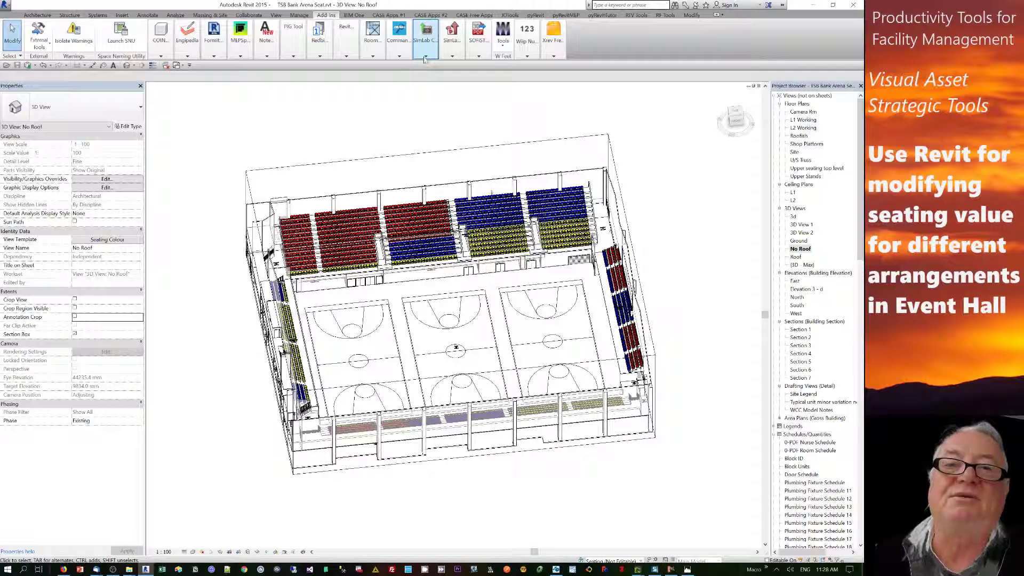
mouse_move(425, 58)
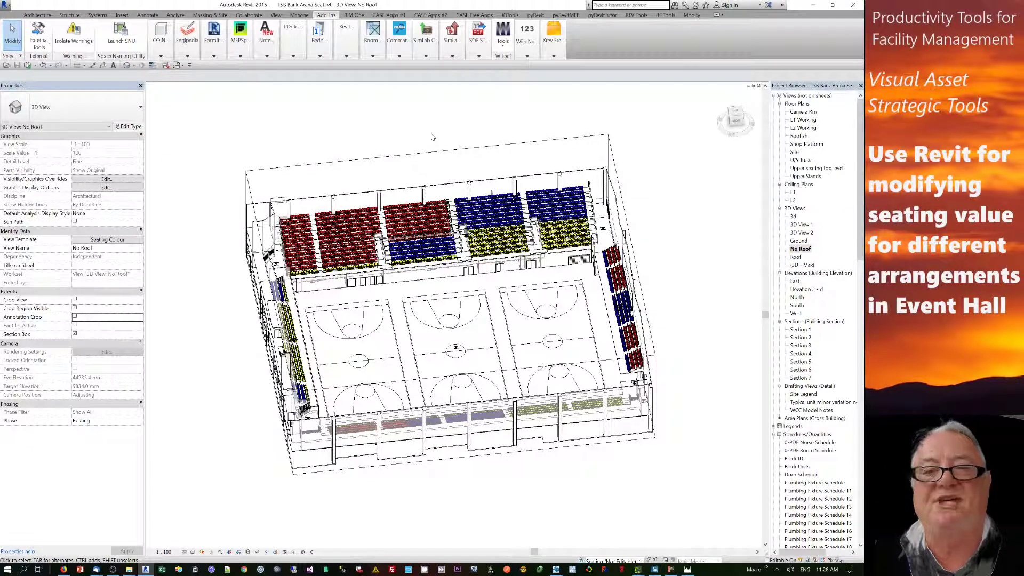
left_click(481, 147)
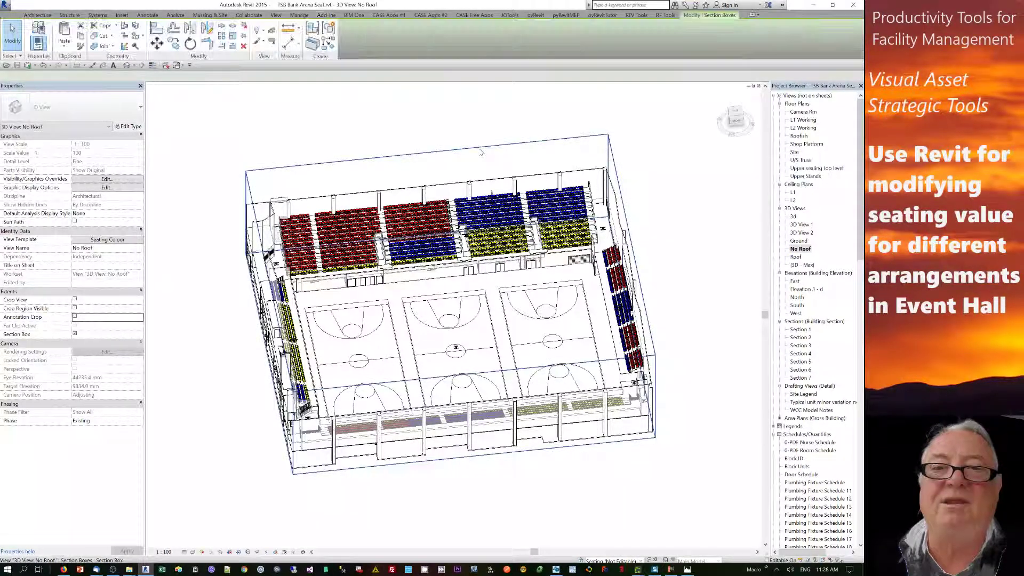
left_click(449, 118)
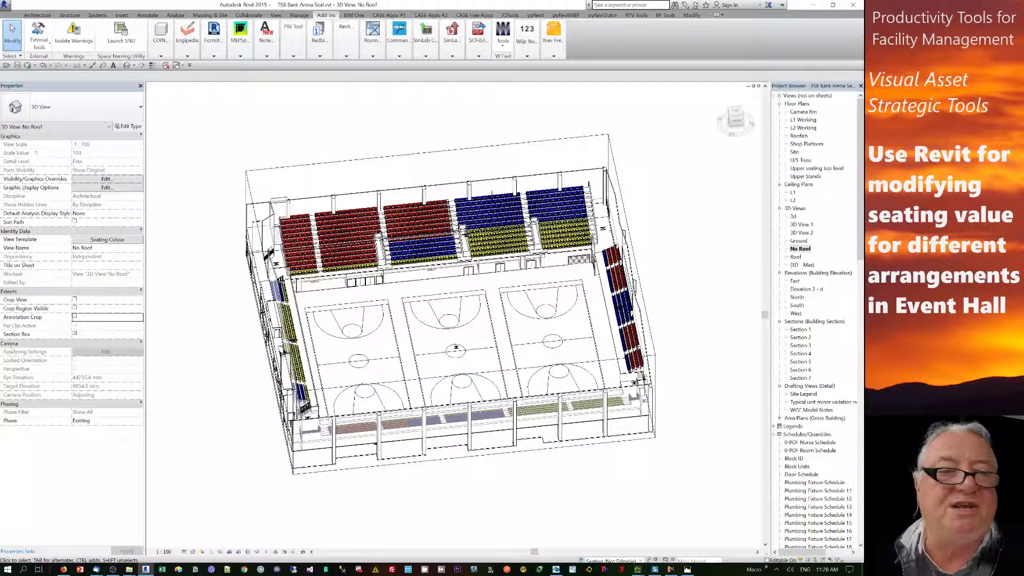
Step: Stretch the section box outward at the arena's left end to expose the adjoining rooms and pull it back to the seating
left_click(377, 158)
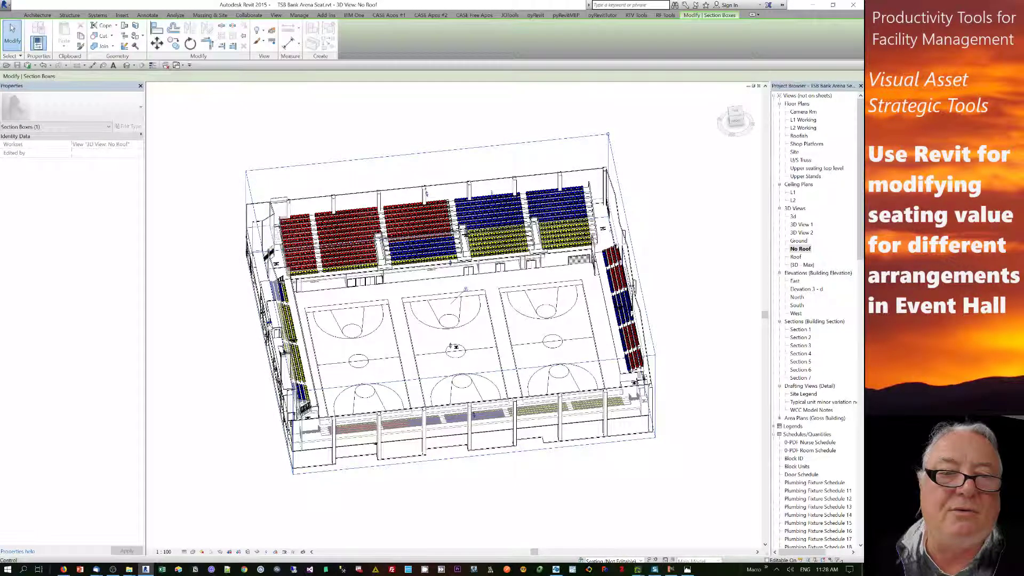
left_click_drag(241, 328, 189, 373)
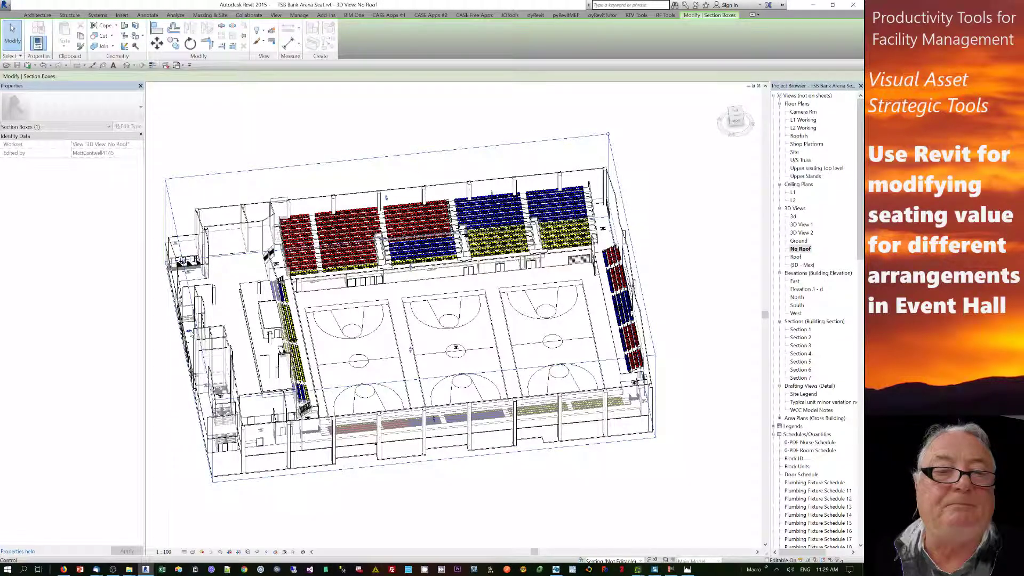
left_click_drag(189, 331, 271, 334)
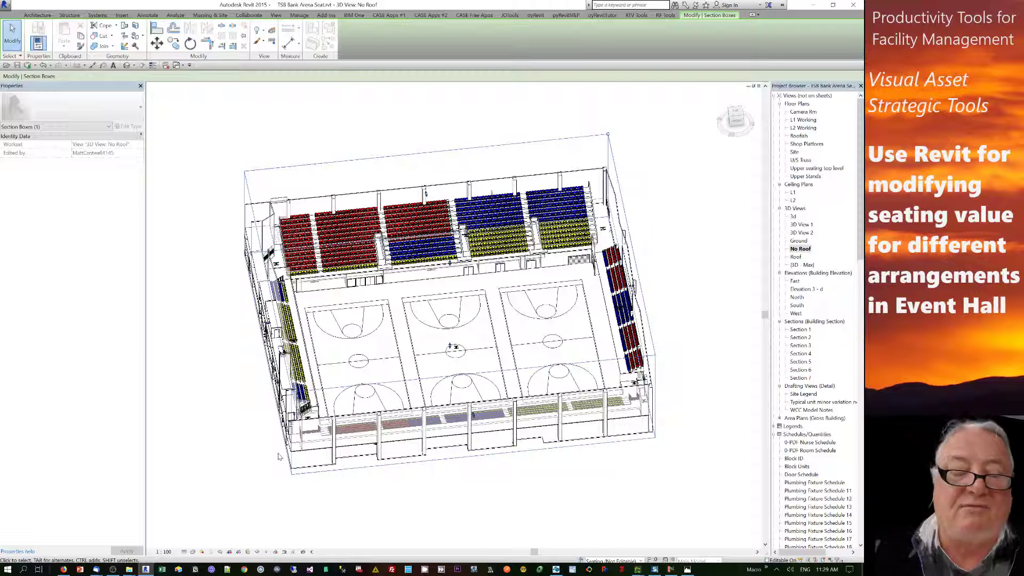
Step: Switch to Photos to examine the annotated Ticketek seating plan for The Mousetrap, and return to the Revit arena model
mouse_move(688, 571)
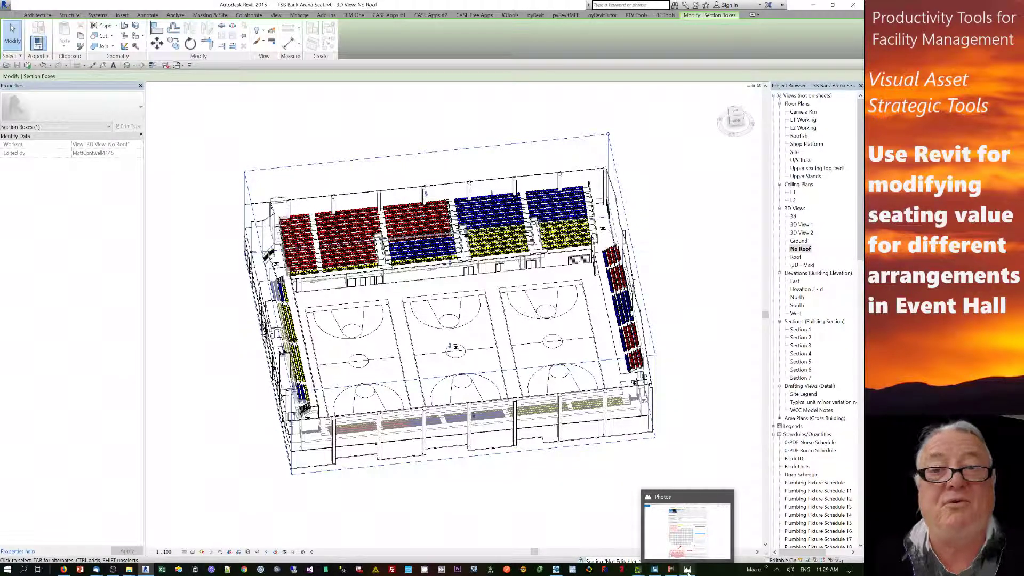
left_click(688, 571)
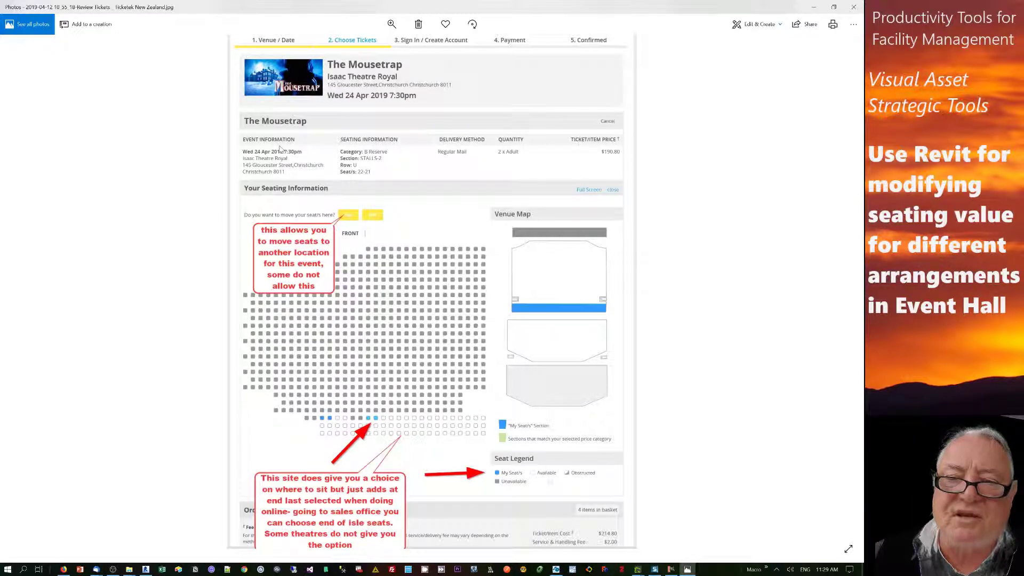
left_click(820, 9)
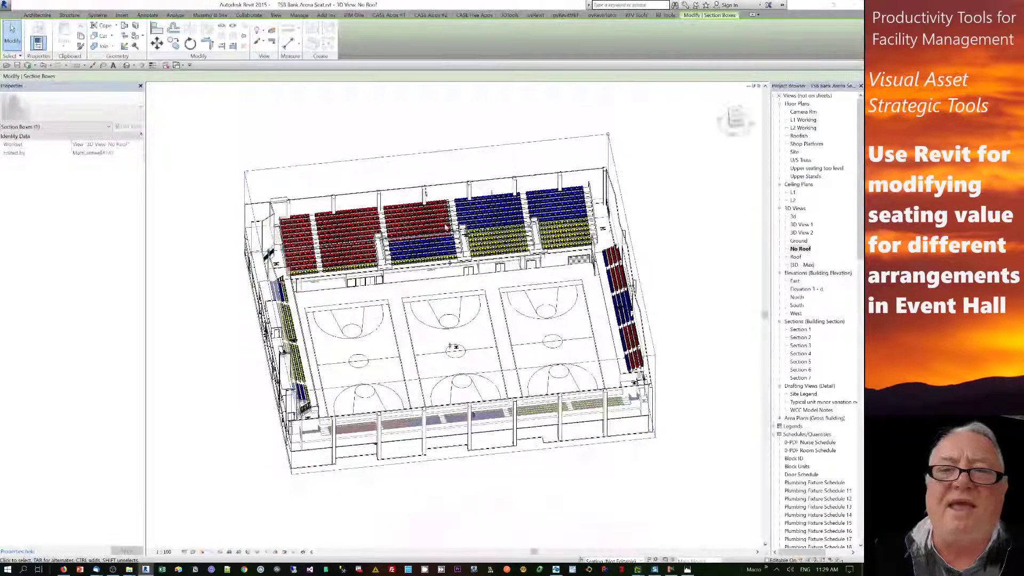